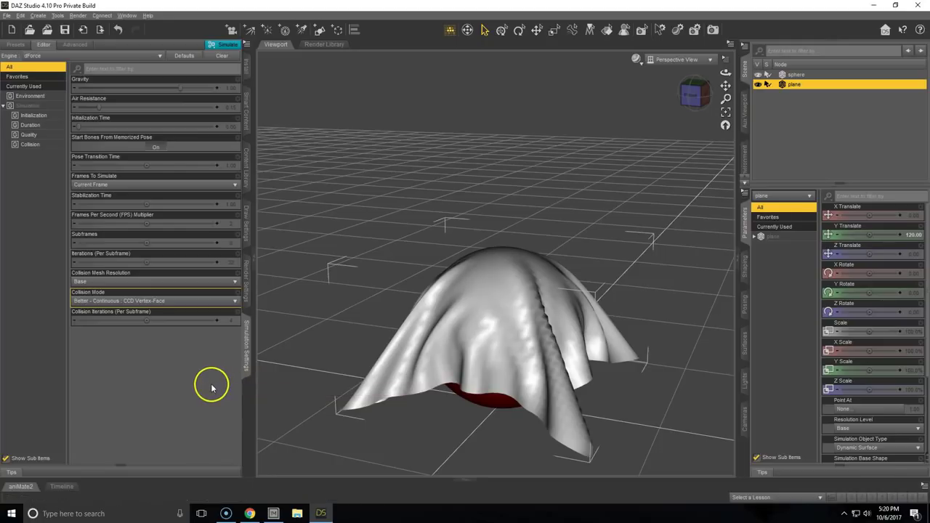
Step: Expand the Tips tab to show dForce Tip 1 on how scene objects join a simulation
{"action": "left_click", "coordinate": [11, 474]}
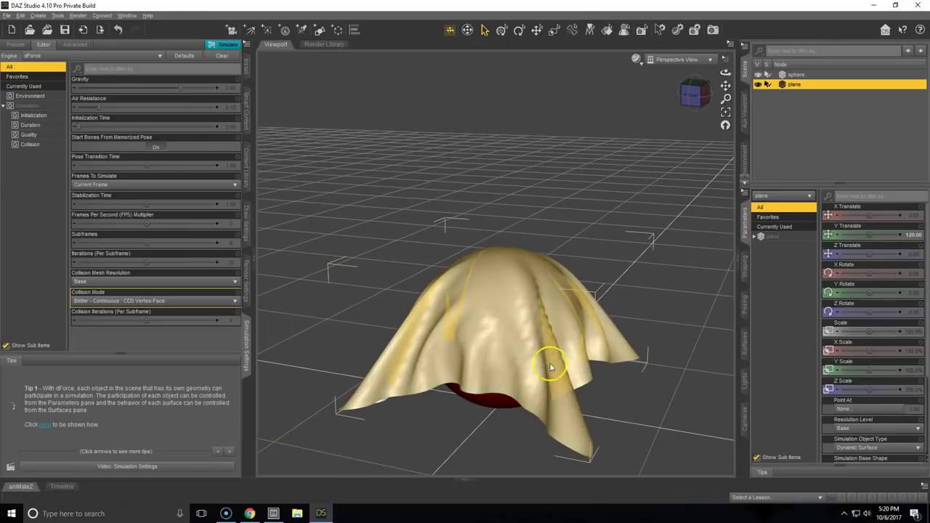
{"action": "left_click", "coordinate": [692, 85]}
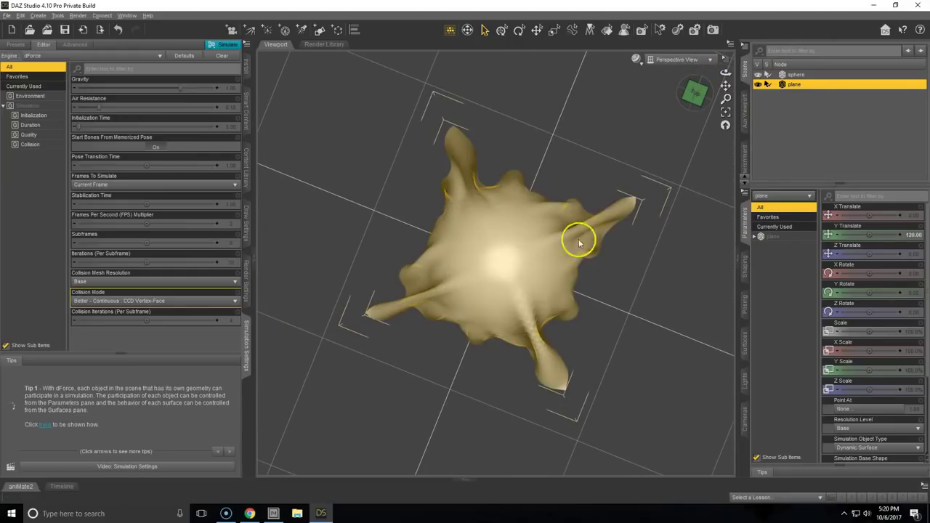
{"action": "left_click", "coordinate": [726, 134]}
{"action": "left_click", "coordinate": [725, 125]}
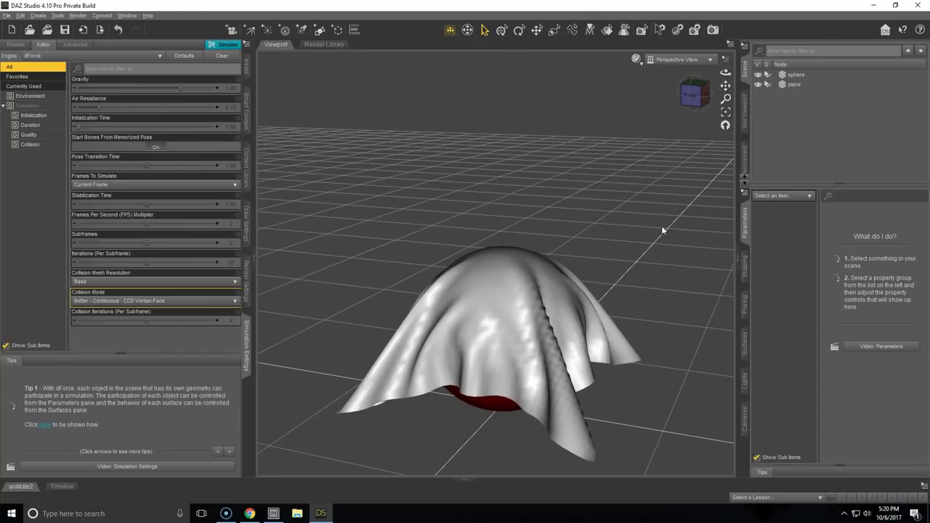
Step: Reselect the cloth plane and switch the viewport draw style to Wire Texture Shaded
{"action": "left_click", "coordinate": [804, 85]}
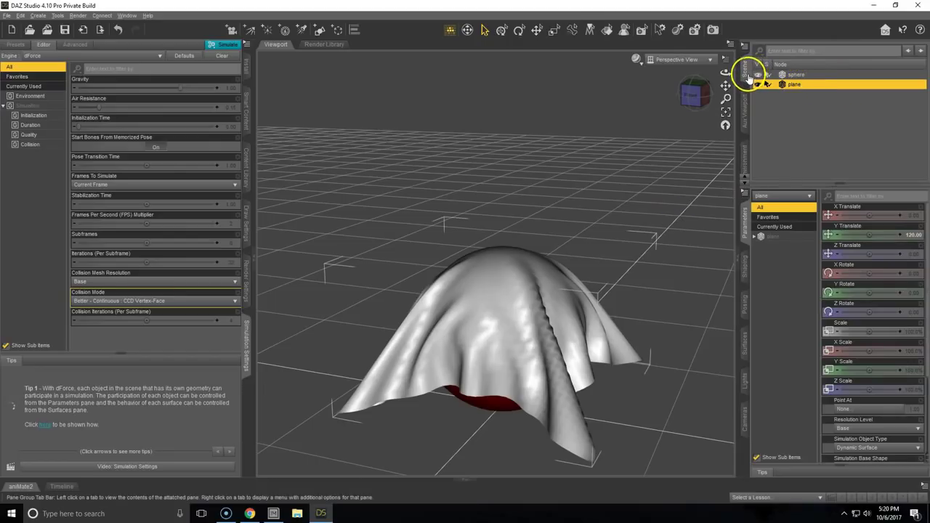
{"action": "left_click", "coordinate": [637, 61]}
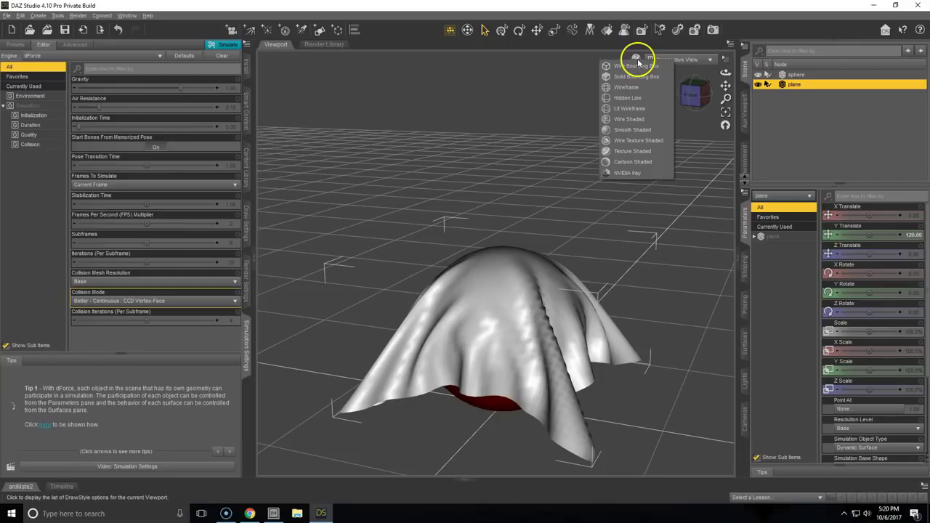
{"action": "left_click", "coordinate": [669, 142]}
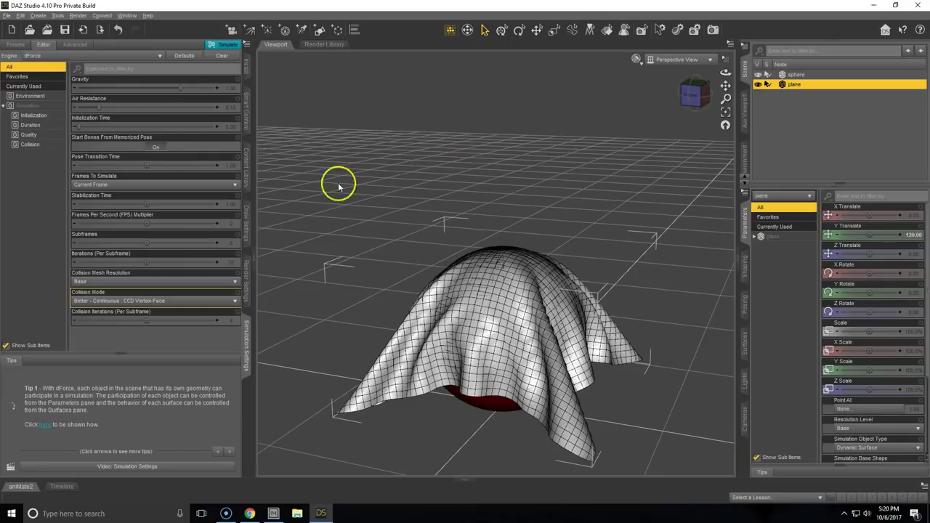
Step: Raise Triangulation Wireframe Opacity from 0% to 100% under Draw Settings General > Wireframe
{"action": "left_click", "coordinate": [248, 245]}
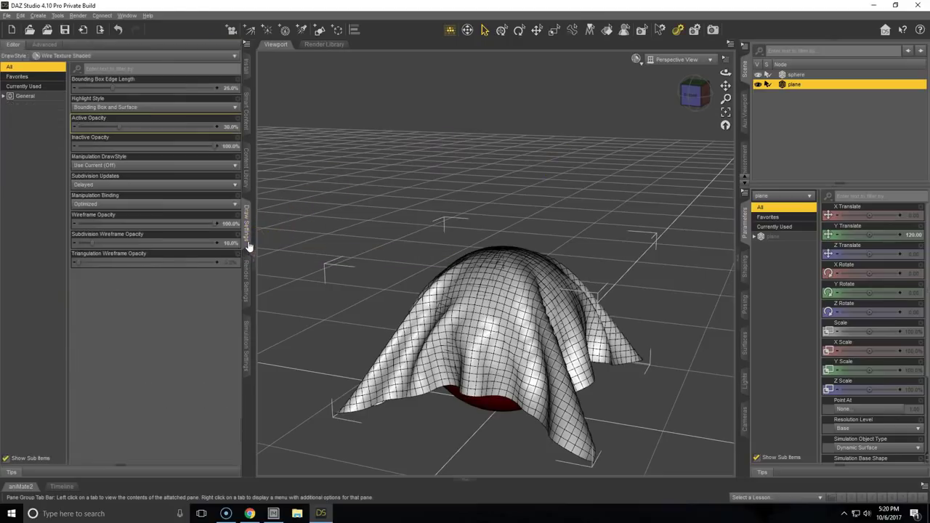
{"action": "left_click", "coordinate": [32, 98]}
{"action": "left_click", "coordinate": [5, 96]}
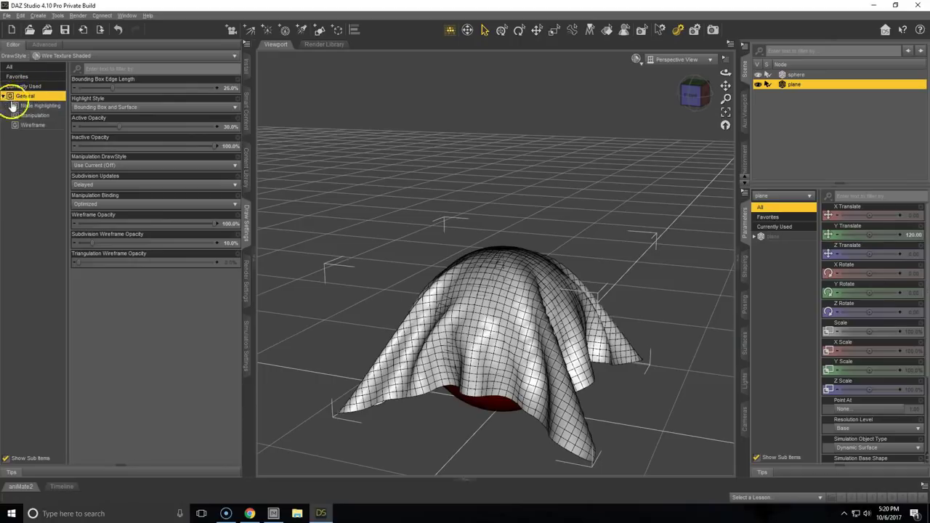
{"action": "left_click", "coordinate": [44, 125]}
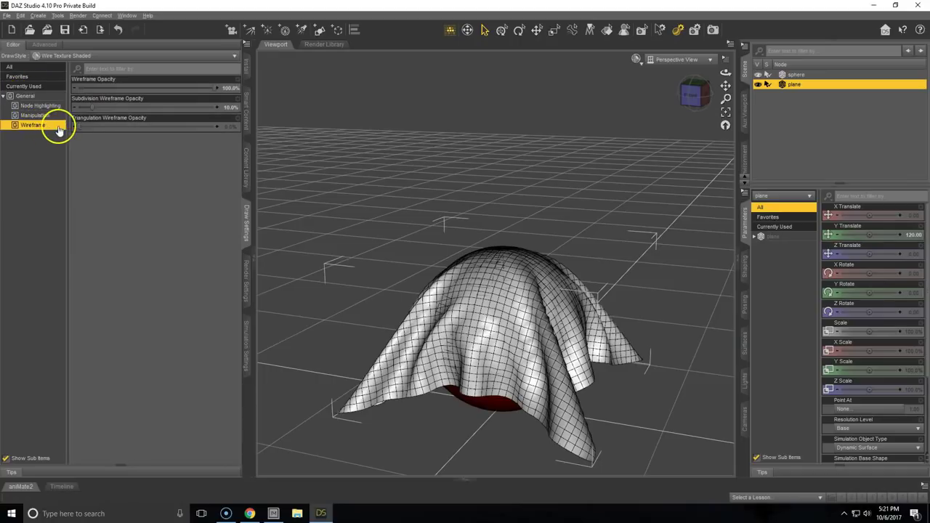
{"action": "mouse_move", "coordinate": [118, 123]}
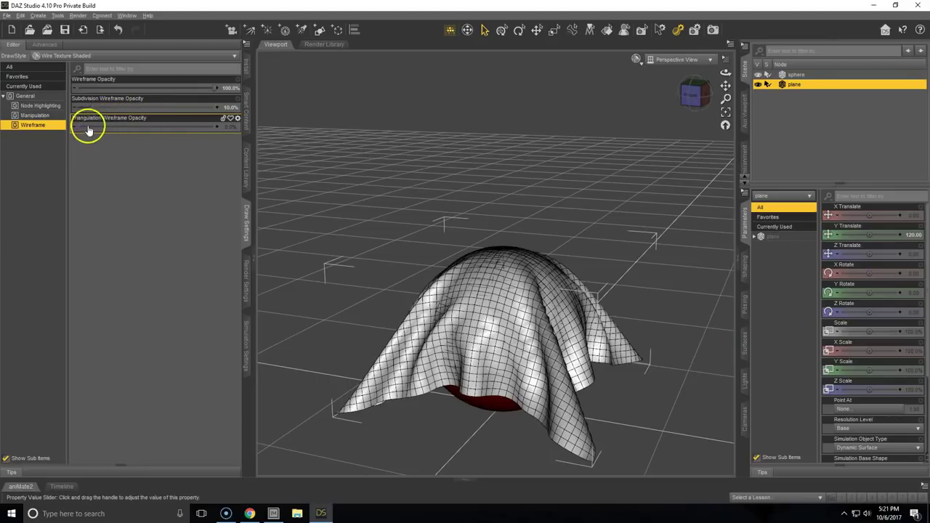
{"action": "left_click_drag", "start_coordinate": [78, 125], "coordinate": [257, 129]}
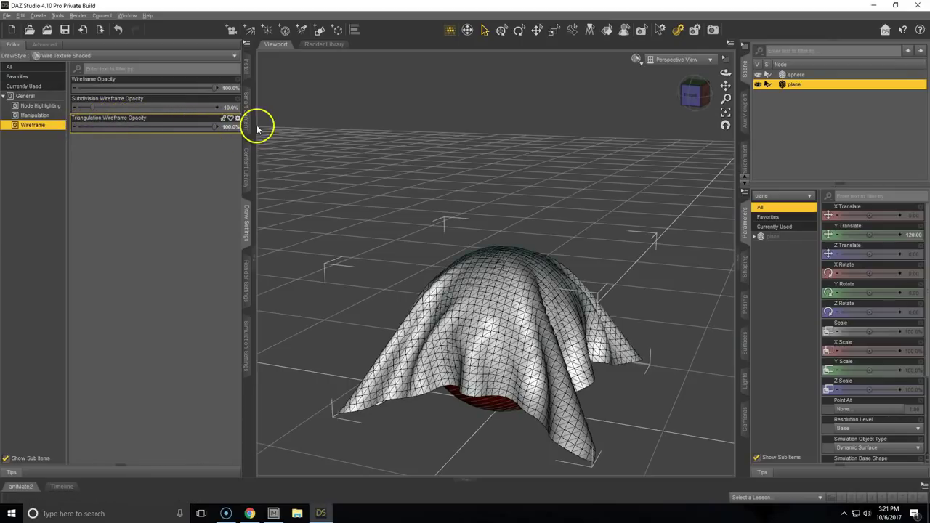
{"action": "scroll", "coordinate": [533, 187], "scroll_direction": "up", "scroll_amount": 5}
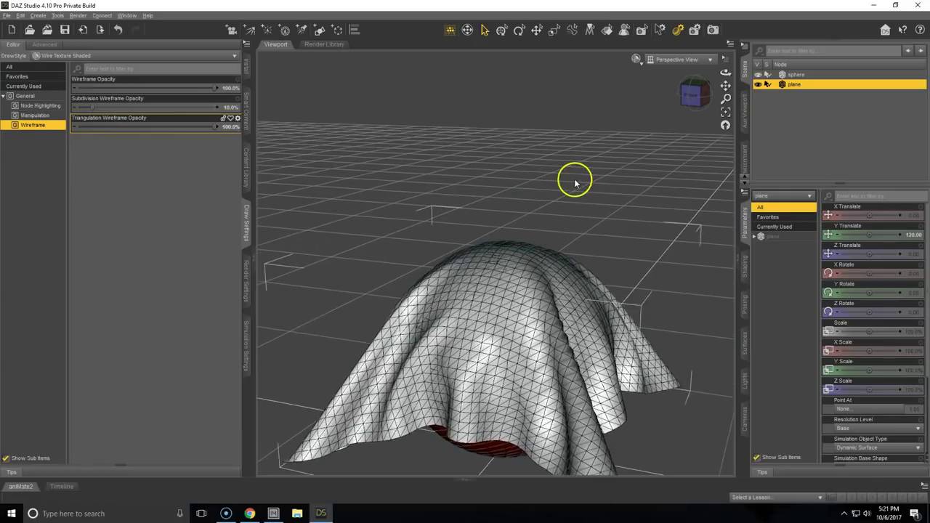
{"action": "left_click_drag", "start_coordinate": [723, 86], "coordinate": [638, 327]}
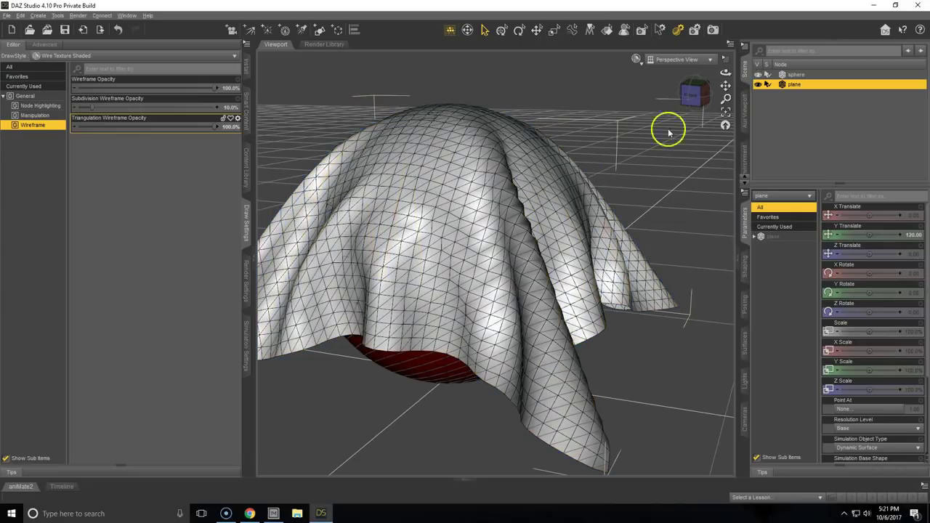
{"action": "mouse_move", "coordinate": [706, 97]}
{"action": "left_mouse_down"}
{"action": "mouse_move", "coordinate": [460, 245]}
{"action": "mouse_move", "coordinate": [713, 94]}
{"action": "left_mouse_up"}
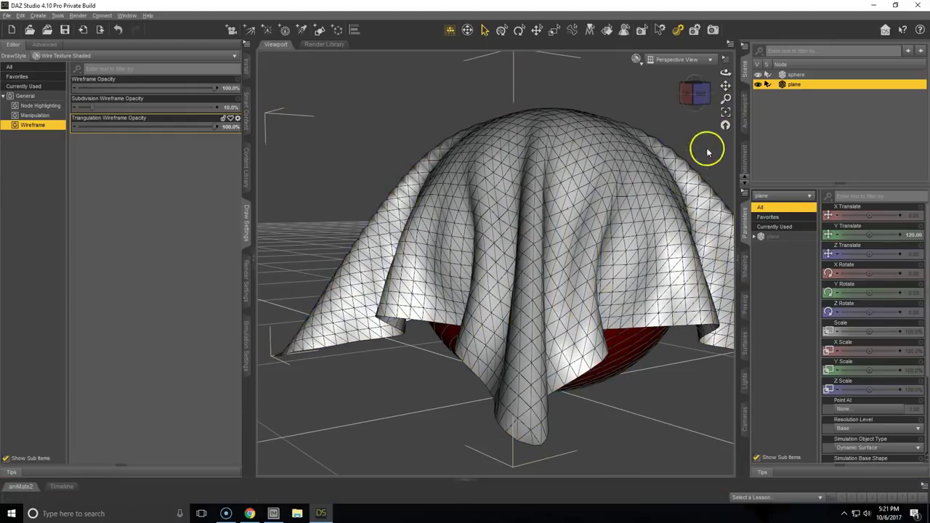
{"action": "left_click", "coordinate": [726, 125]}
{"action": "left_click_drag", "start_coordinate": [686, 94], "coordinate": [465, 247]}
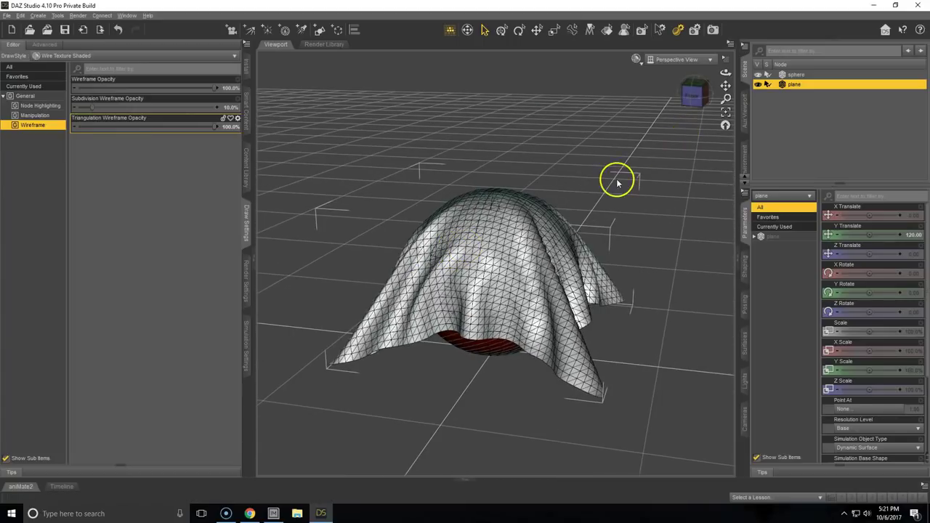
{"action": "left_click", "coordinate": [625, 182]}
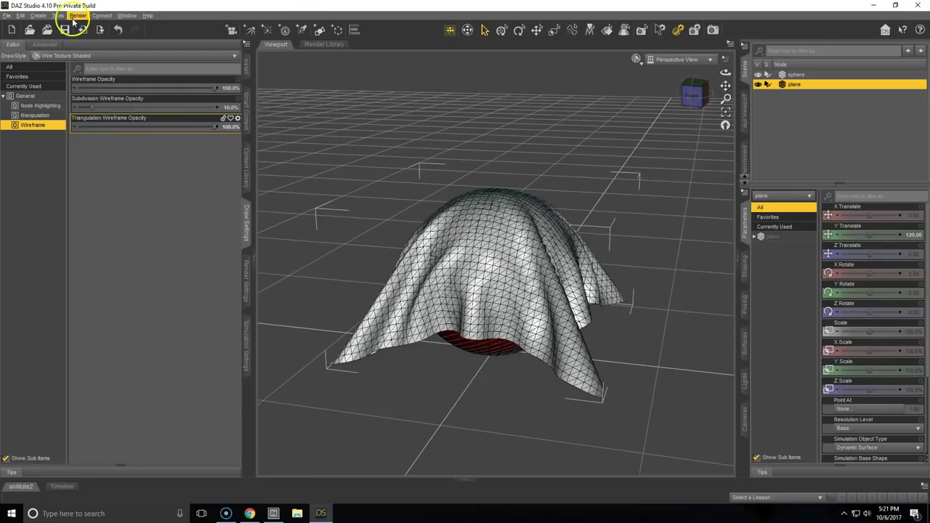
Step: Apply Edit > Object > Geometry > Convert to SubD to the cloth plane
{"action": "left_click", "coordinate": [21, 15]}
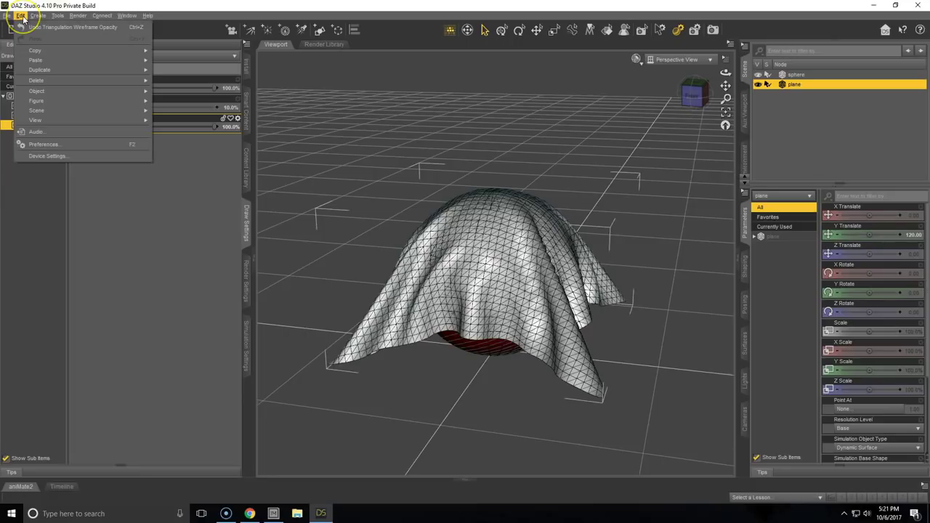
{"action": "left_click", "coordinate": [73, 91]}
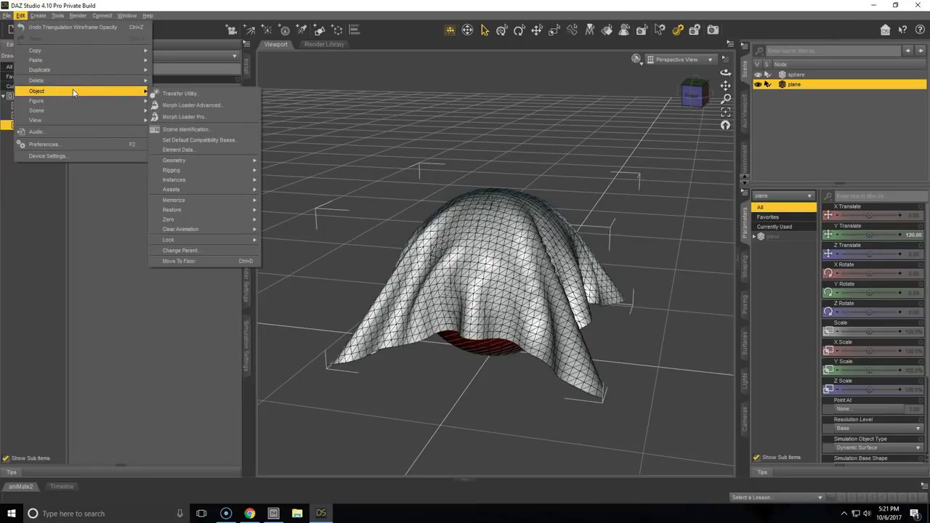
{"action": "mouse_move", "coordinate": [186, 165]}
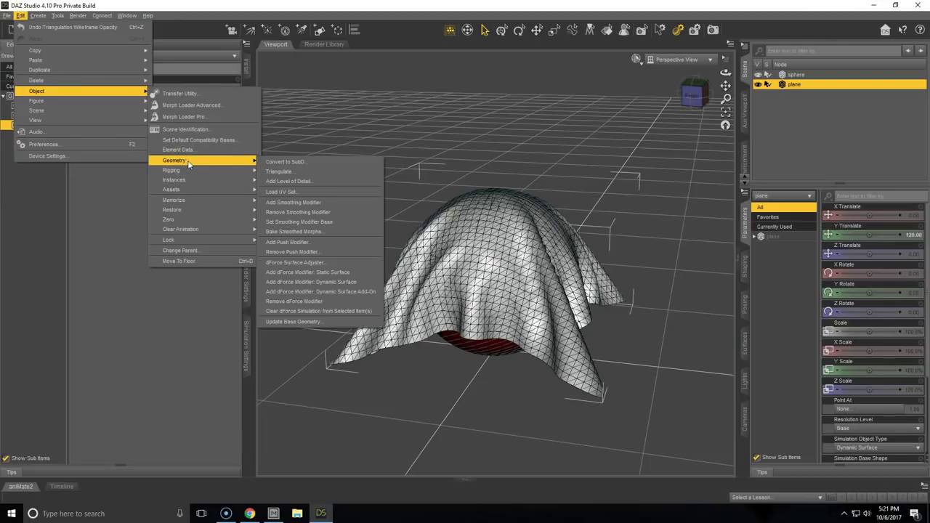
{"action": "left_click", "coordinate": [354, 163]}
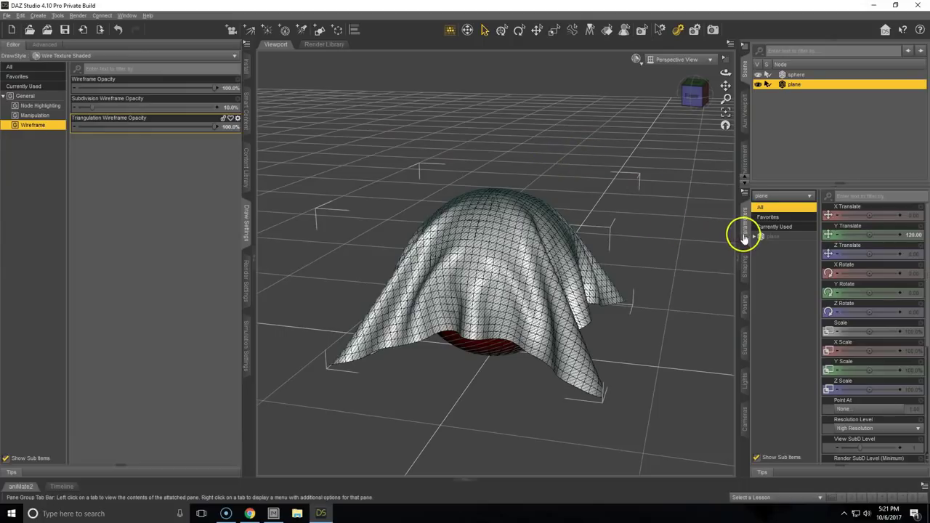
Step: In the plane's General > Mesh Resolution parameters, set Resolution Level Base and algorithm Bilinear
{"action": "left_click", "coordinate": [773, 237]}
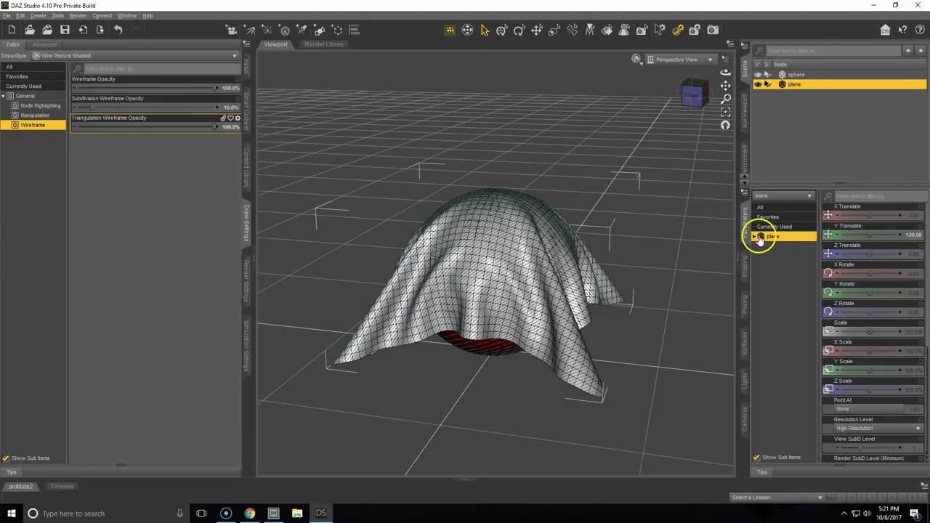
{"action": "left_click", "coordinate": [755, 238]}
{"action": "left_click", "coordinate": [771, 247]}
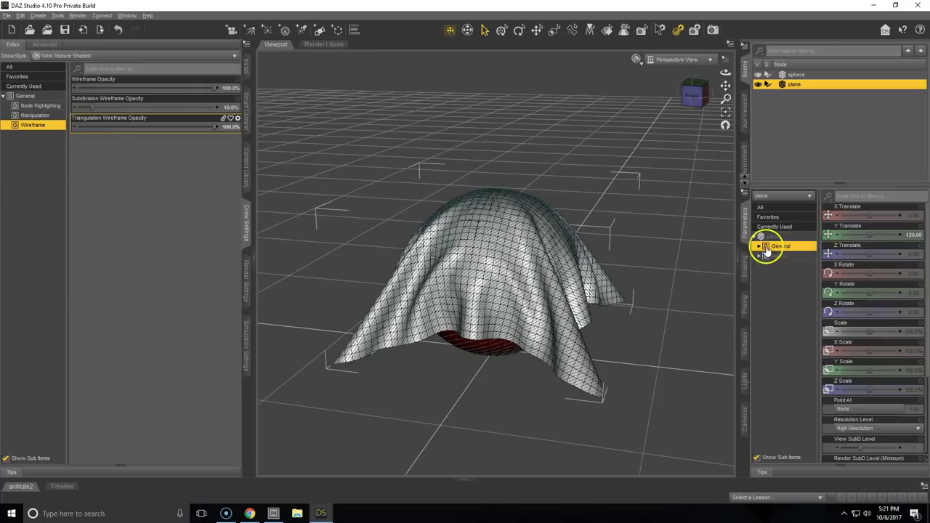
{"action": "left_click", "coordinate": [759, 246]}
{"action": "left_click", "coordinate": [791, 275]}
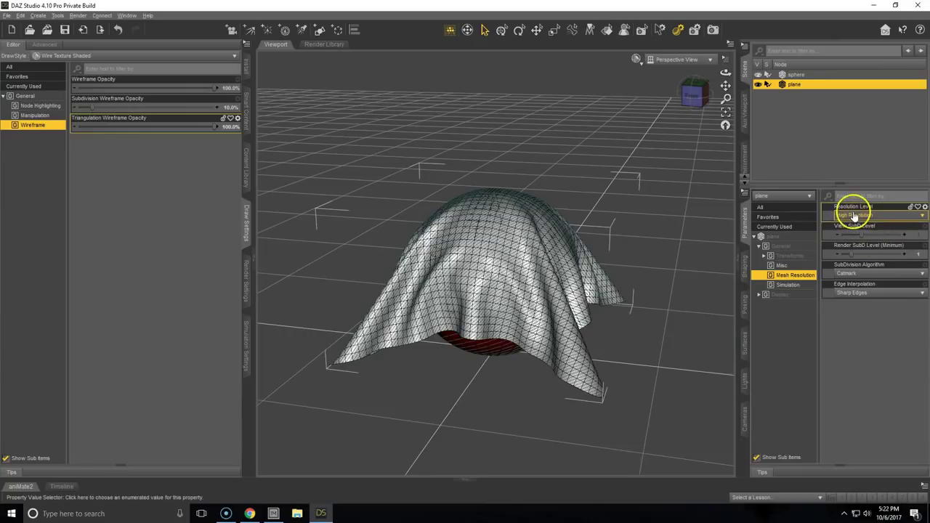
{"action": "left_click", "coordinate": [888, 216]}
{"action": "left_click", "coordinate": [869, 225]}
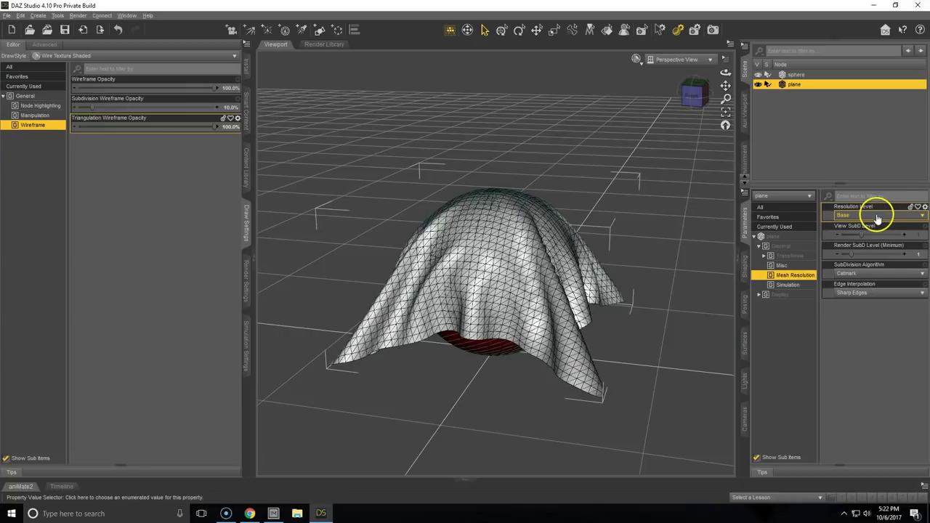
{"action": "left_click", "coordinate": [879, 275]}
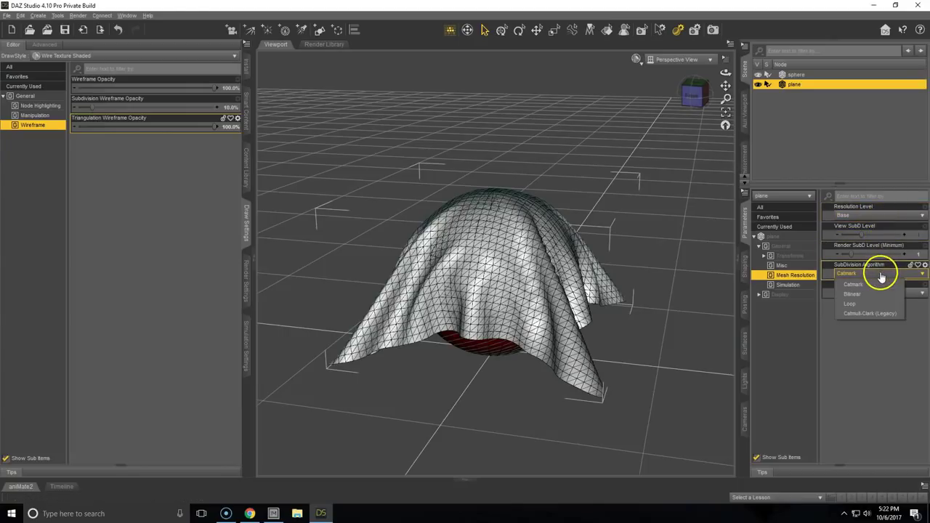
{"action": "left_click", "coordinate": [869, 294]}
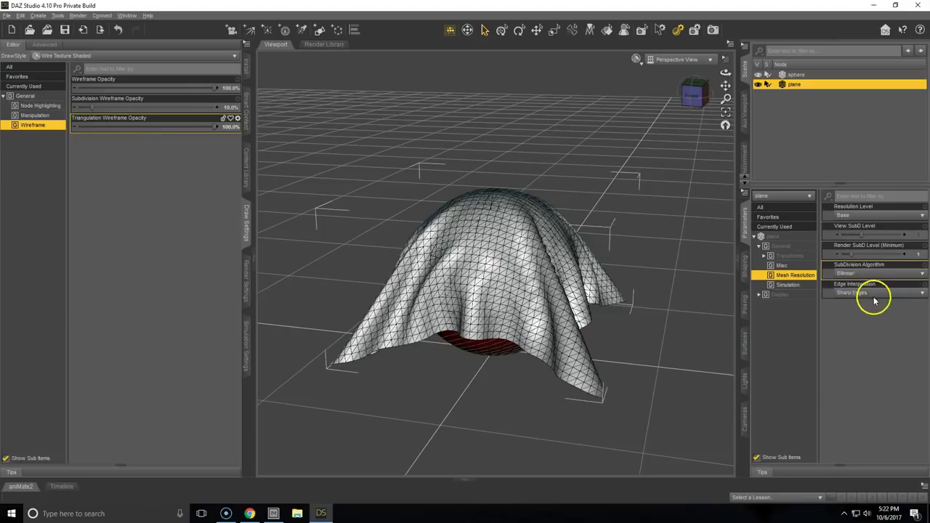
{"action": "left_click", "coordinate": [876, 362]}
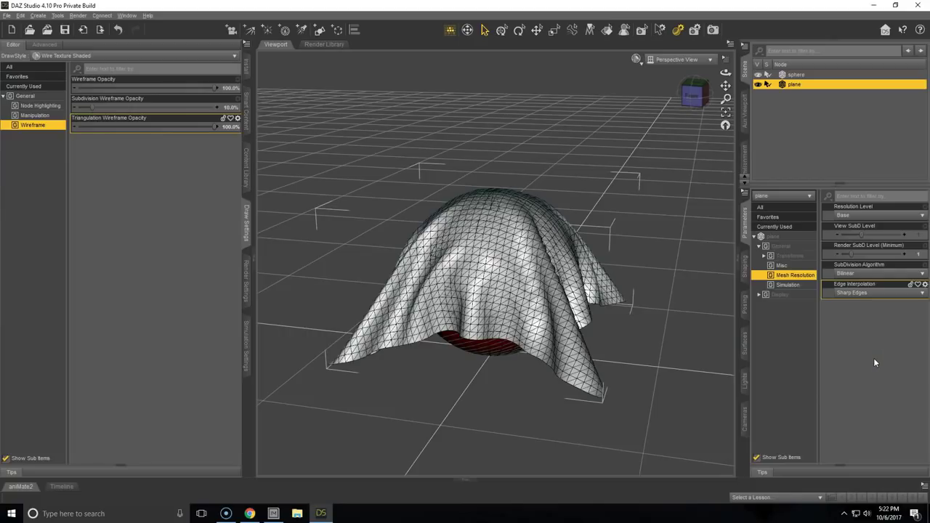
Step: Activate the Geometry Editor tool and show its Tool Settings for the cloth plane
{"action": "left_click", "coordinate": [57, 16]}
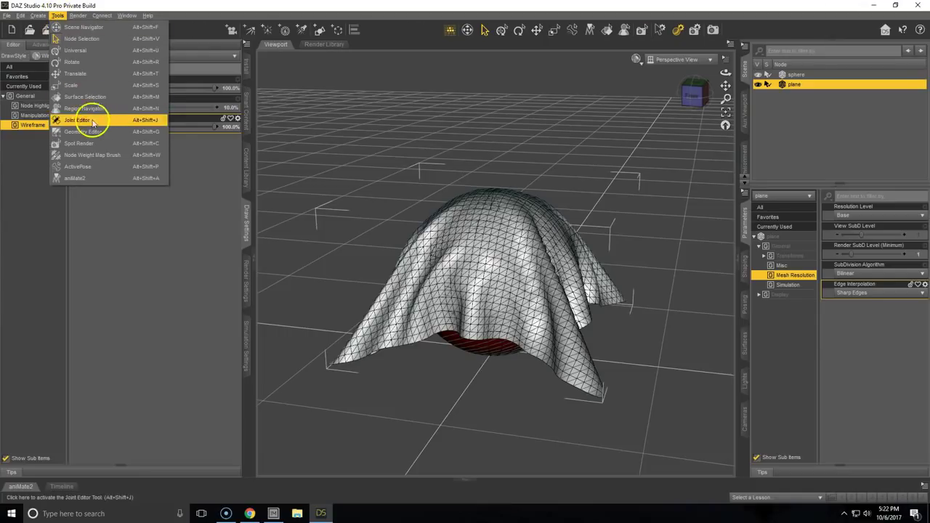
{"action": "left_click", "coordinate": [114, 135]}
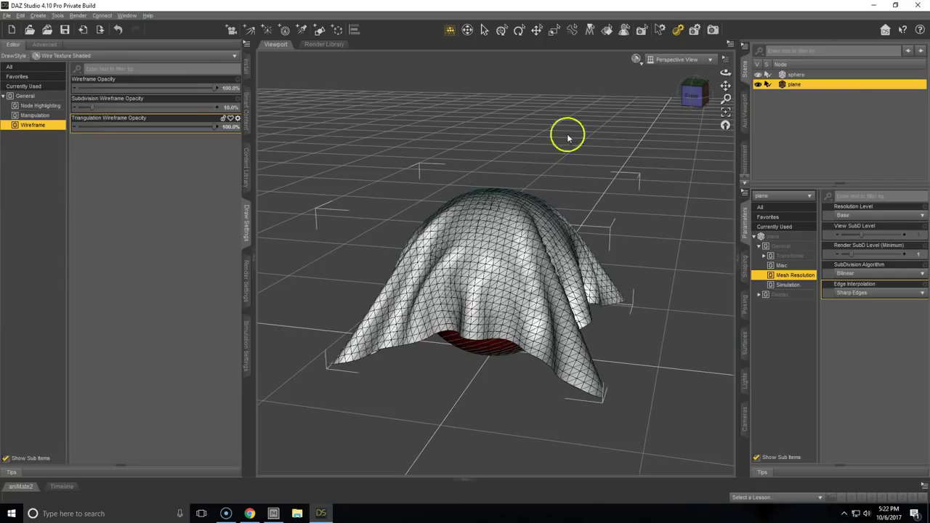
{"action": "left_click", "coordinate": [658, 33]}
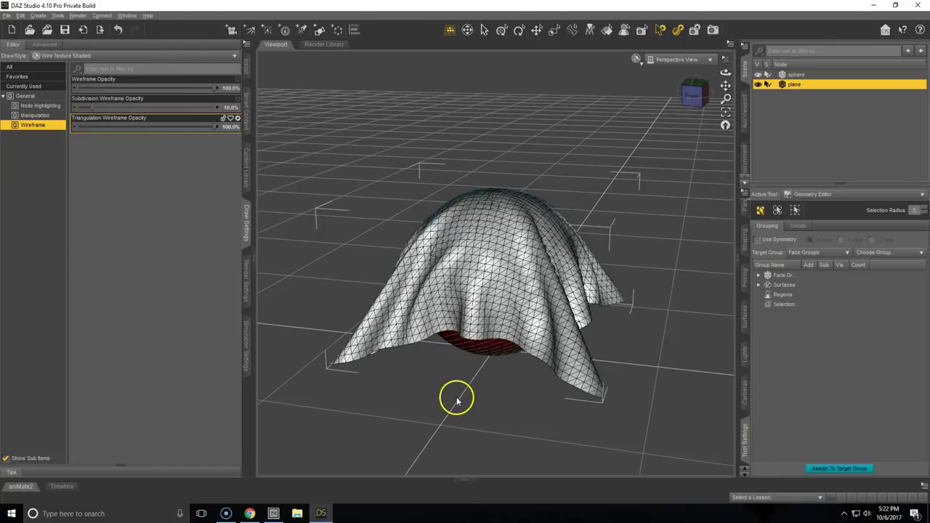
Step: Clear the dForce simulation to flatten the cloth, then switch to Top view via the view cube
{"action": "left_click", "coordinate": [247, 367]}
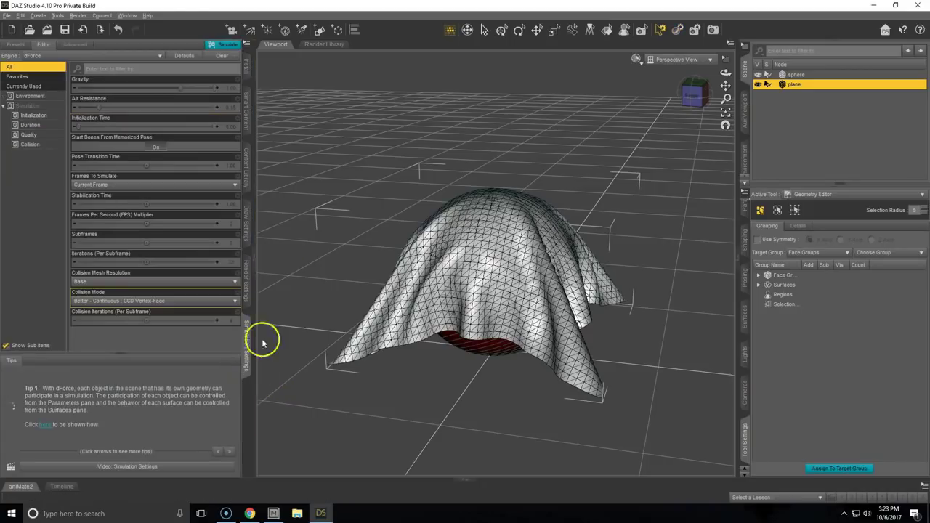
{"action": "left_click", "coordinate": [222, 58]}
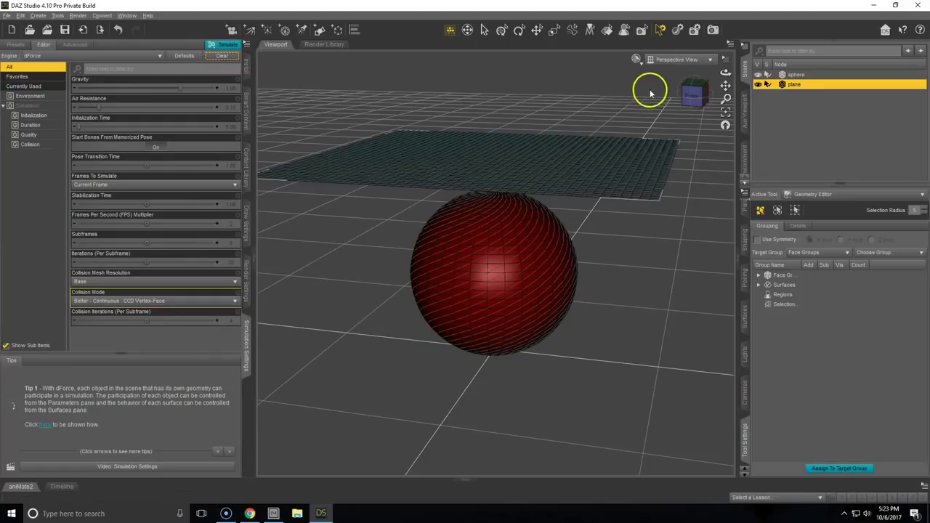
{"action": "left_click", "coordinate": [694, 92]}
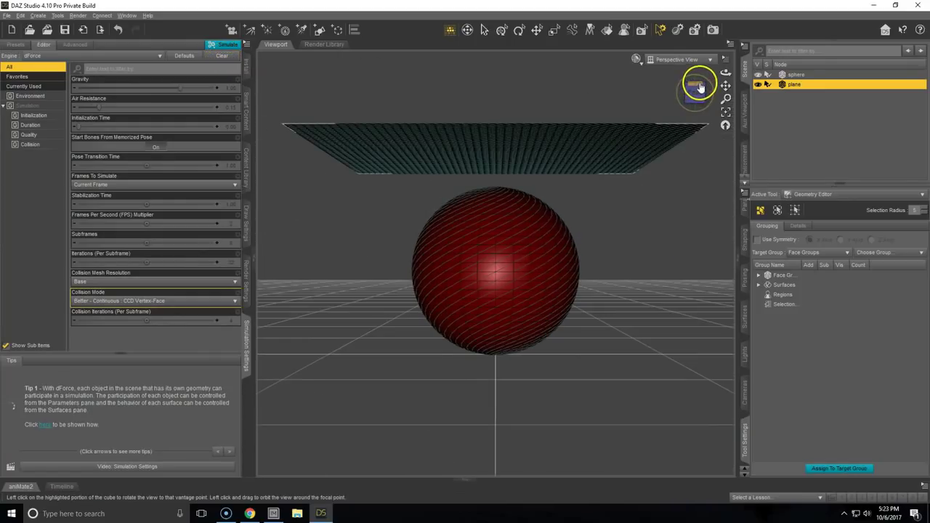
{"action": "left_click", "coordinate": [698, 85]}
{"action": "left_click", "coordinate": [698, 91]}
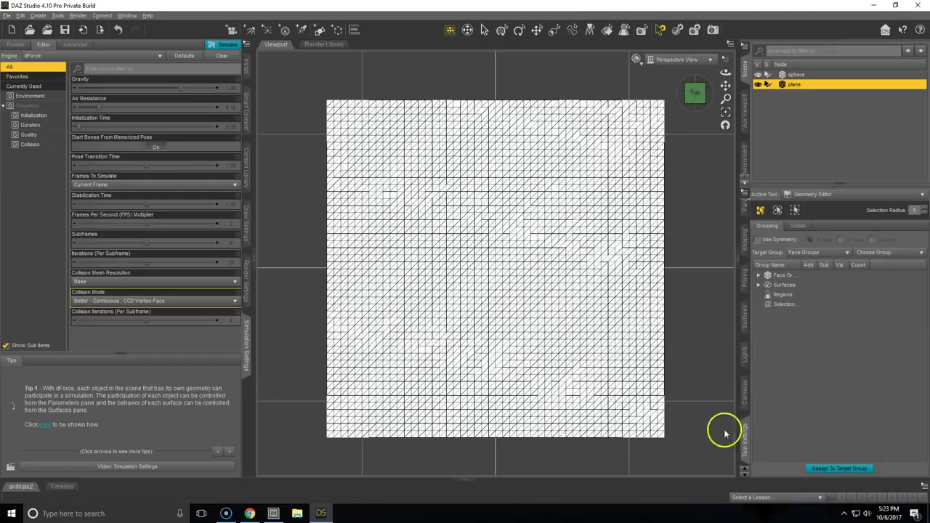
Step: Select the plane's lower-right quarter of polygons and rotate their triangulation
{"action": "right_click", "coordinate": [511, 294]}
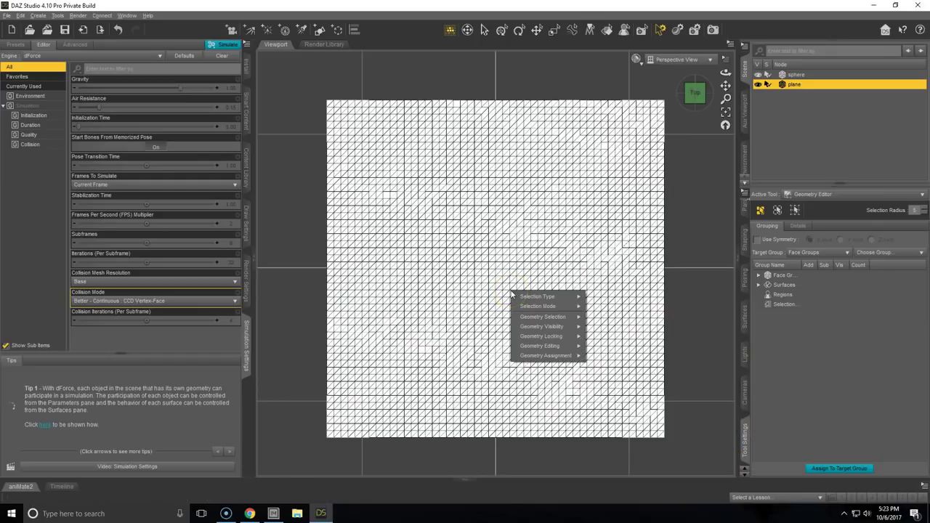
{"action": "mouse_move", "coordinate": [537, 297]}
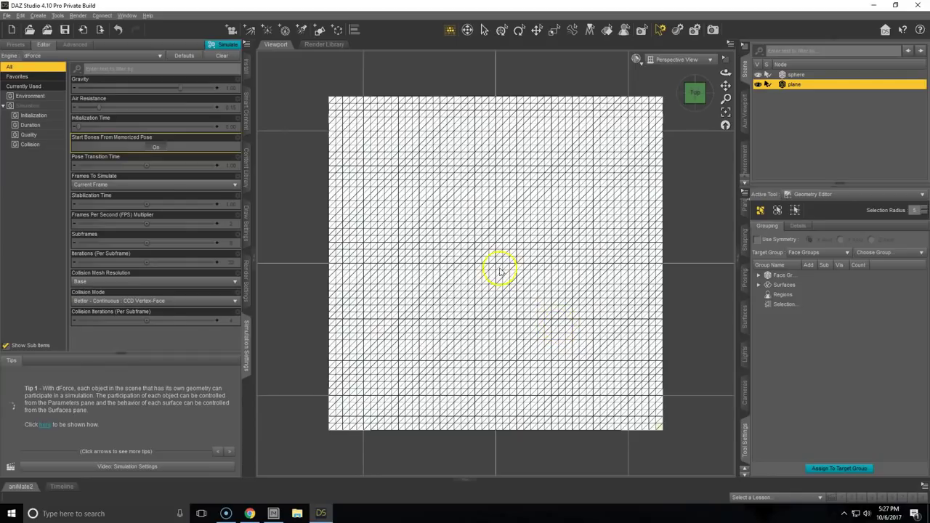
{"action": "left_click_drag", "start_coordinate": [632, 413], "coordinate": [681, 439]}
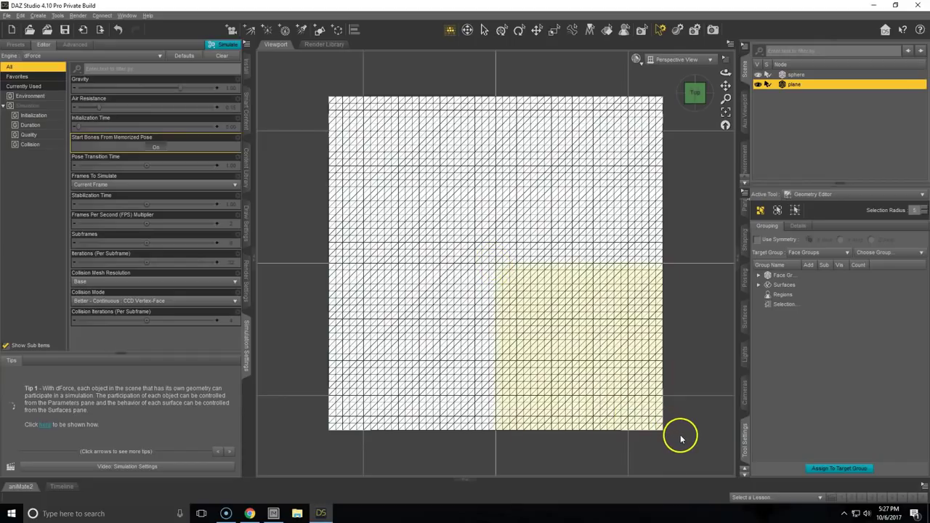
{"action": "right_click", "coordinate": [554, 328]}
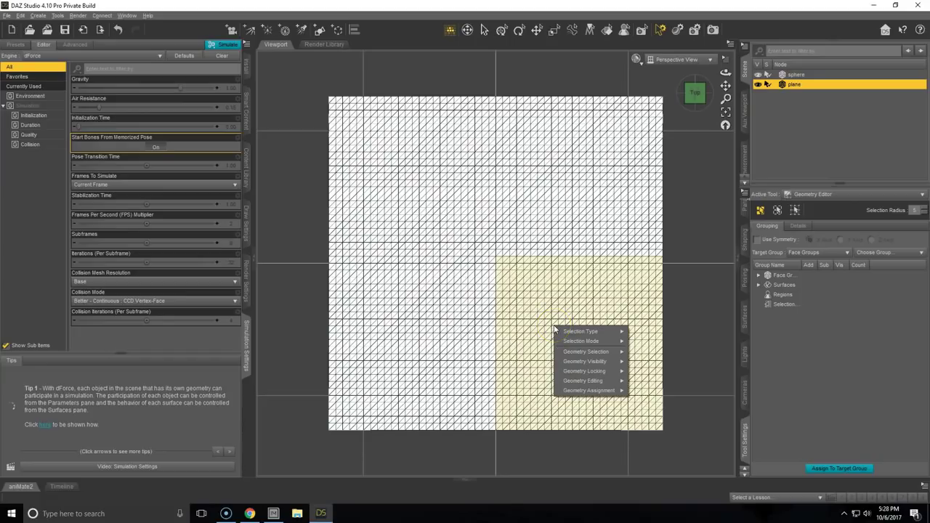
{"action": "mouse_move", "coordinate": [607, 381]}
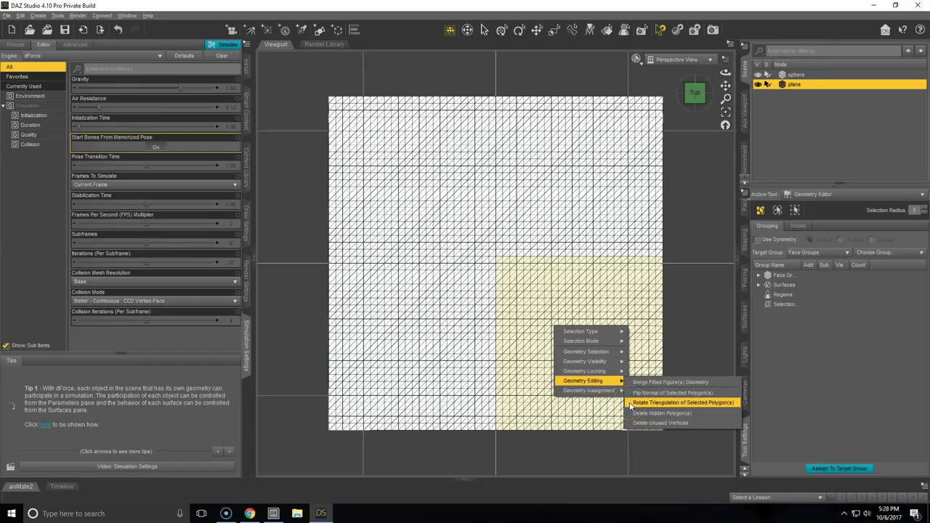
{"action": "left_click", "coordinate": [631, 402]}
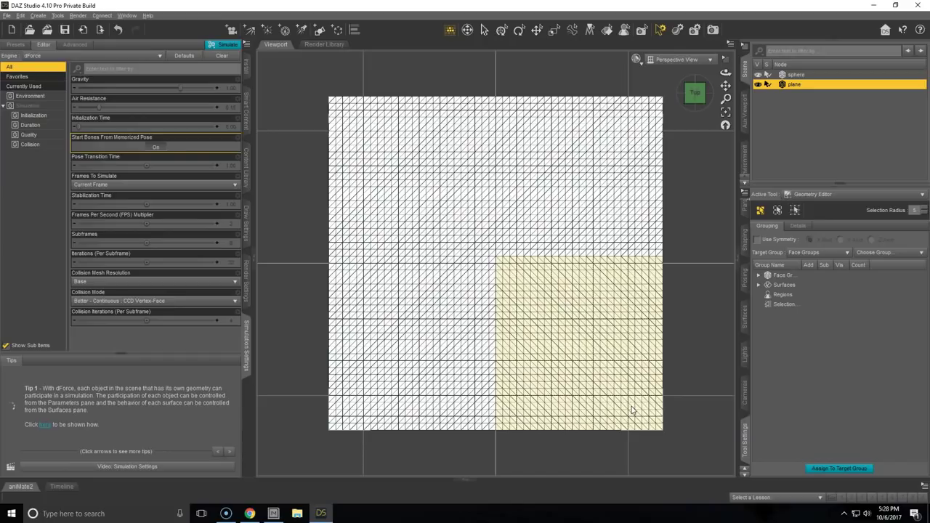
{"action": "right_click", "coordinate": [638, 395]}
{"action": "left_click", "coordinate": [613, 367]}
Step: Rotate the upper-left quarter's triangulation, then return to the Node Selection tool
{"action": "left_click", "coordinate": [498, 260]}
{"action": "left_click_drag", "start_coordinate": [498, 260], "coordinate": [328, 97]}
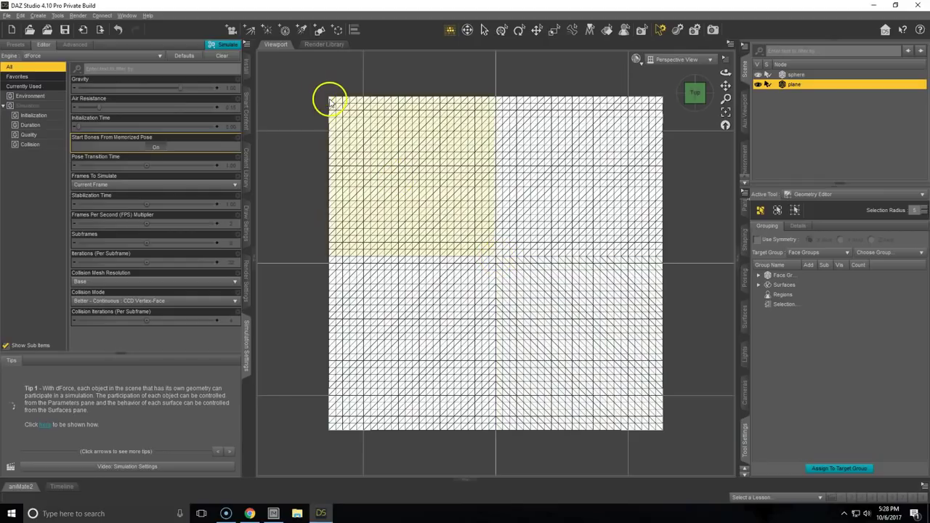
{"action": "right_click", "coordinate": [427, 145]}
{"action": "mouse_move", "coordinate": [465, 201]}
{"action": "left_click", "coordinate": [531, 191]}
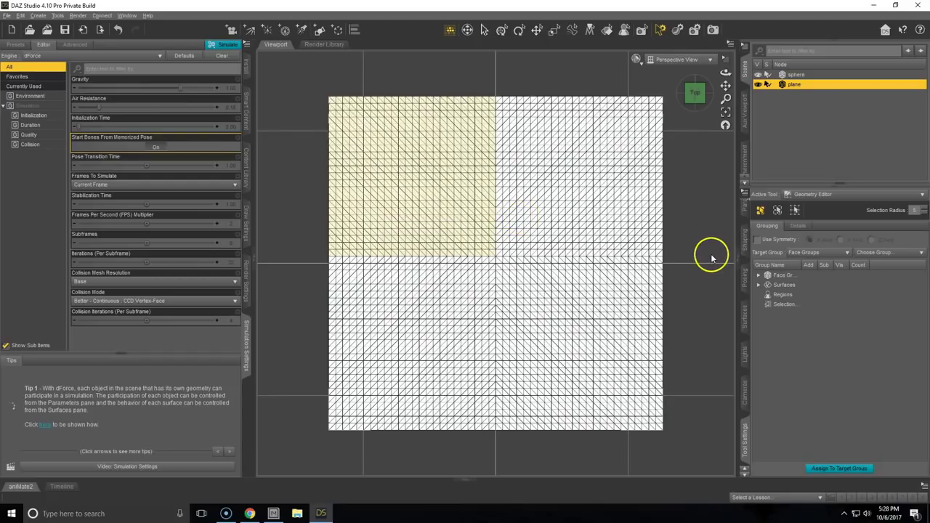
{"action": "left_click", "coordinate": [485, 30]}
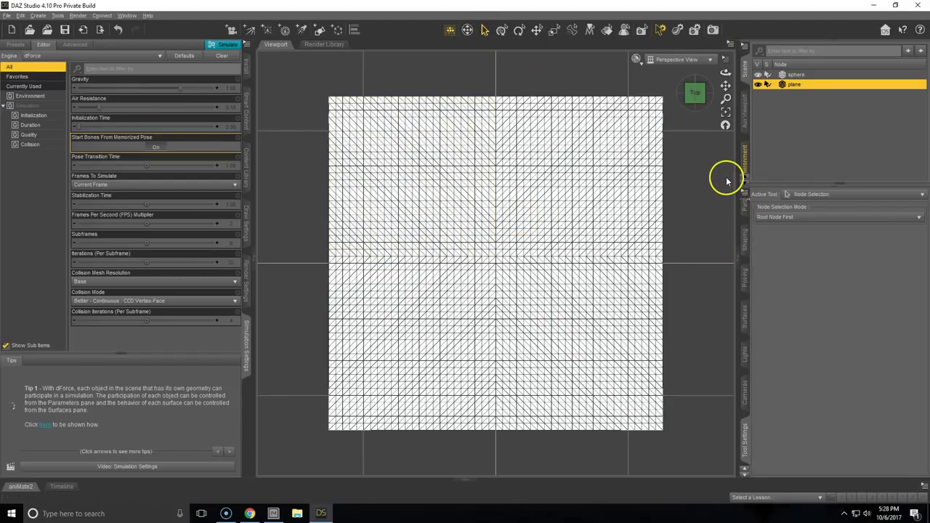
Step: Return to Perspective View, run Simulate, and reorient the camera on the draped cloth
{"action": "left_click", "coordinate": [726, 123]}
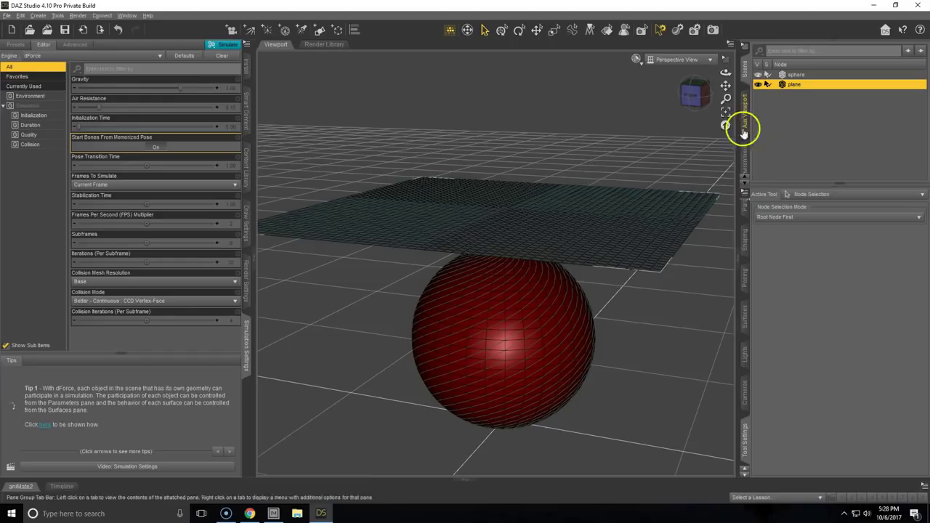
{"action": "left_click", "coordinate": [223, 44]}
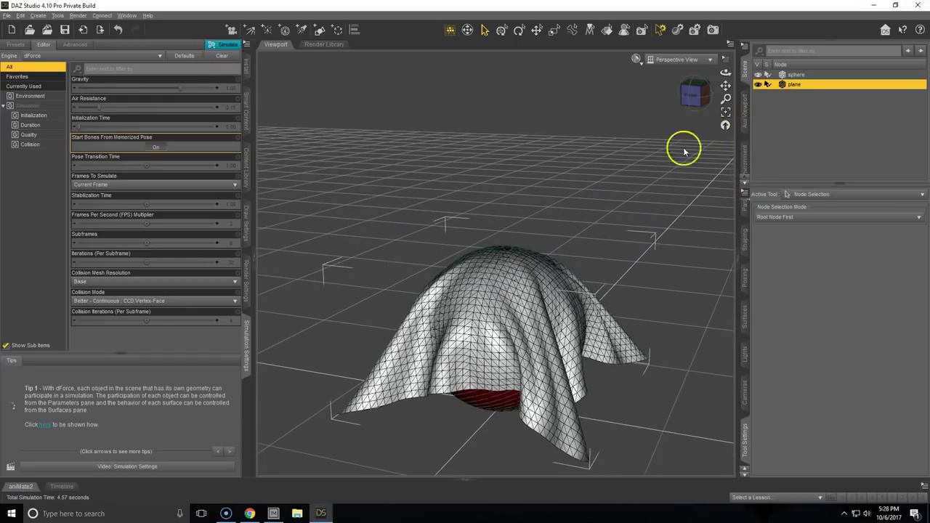
{"action": "left_click", "coordinate": [691, 99]}
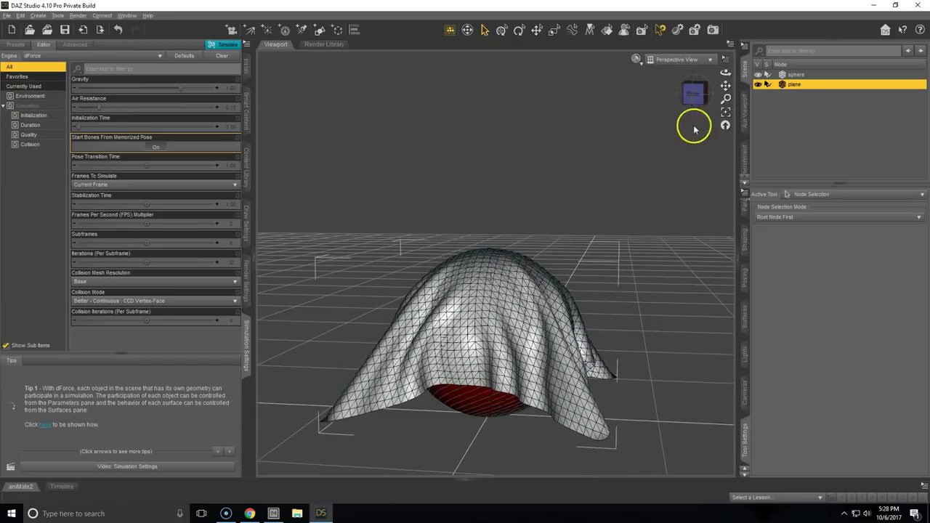
{"action": "left_click", "coordinate": [727, 127]}
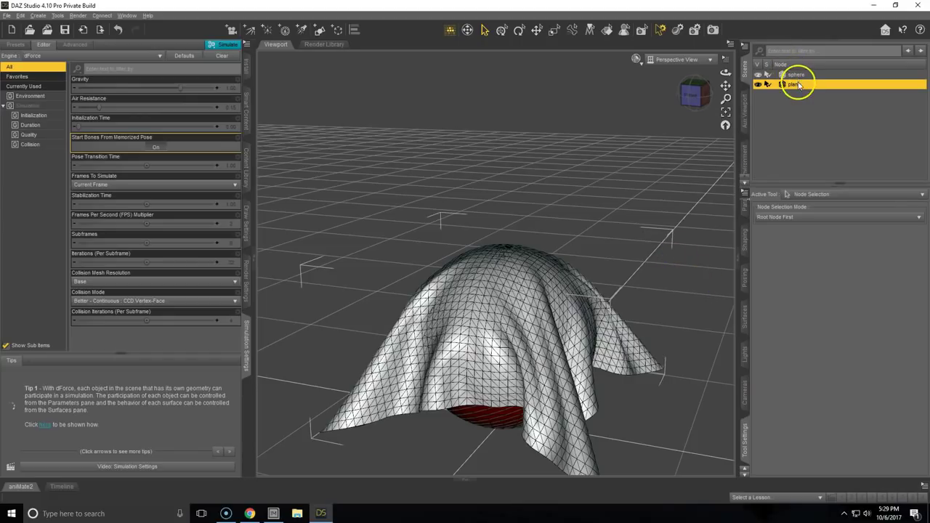
Step: Set the plane's Resolution Level to High Resolution and SubDivision Algorithm to Catmark
{"action": "left_click", "coordinate": [747, 294]}
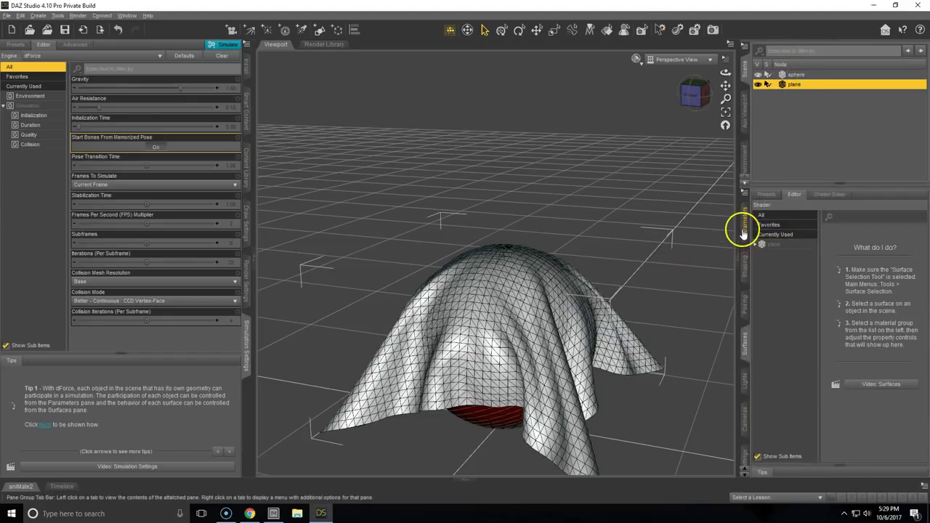
{"action": "left_click", "coordinate": [744, 231]}
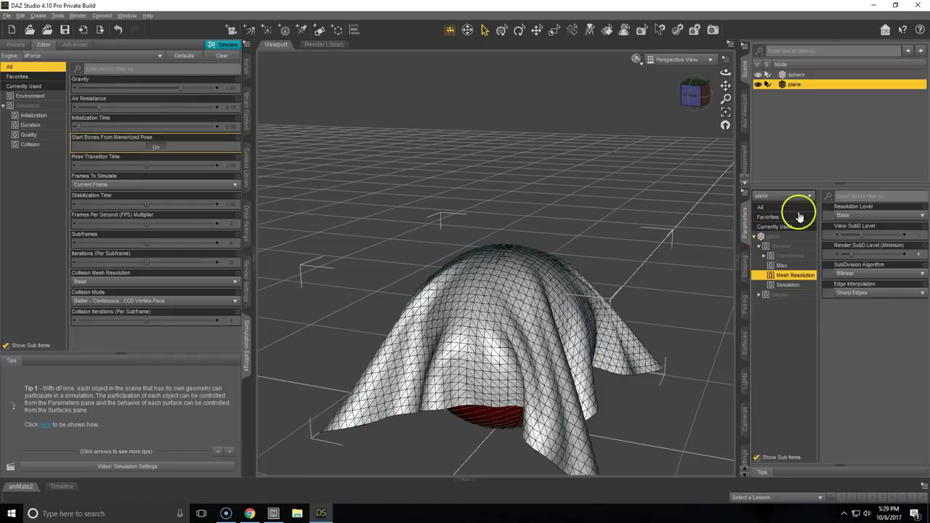
{"action": "scroll", "coordinate": [671, 213], "scroll_direction": "up", "scroll_amount": 5}
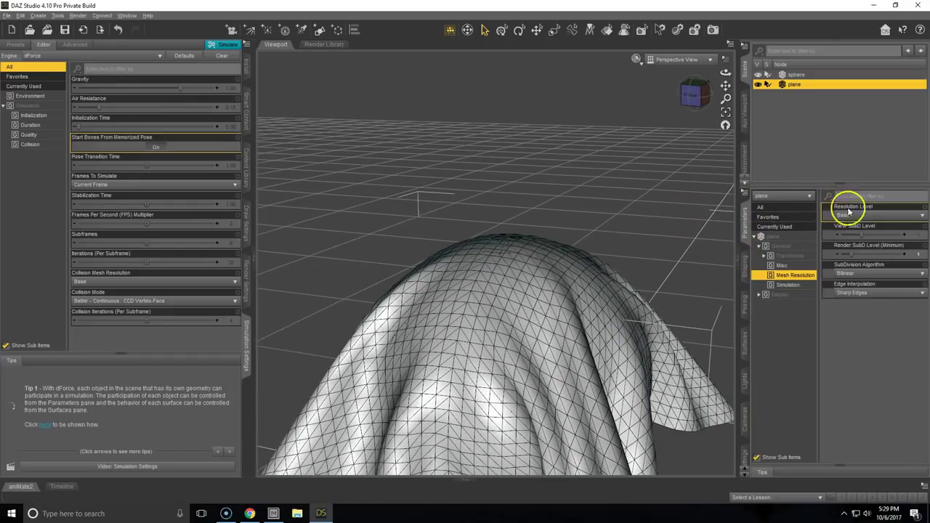
{"action": "left_click", "coordinate": [860, 217]}
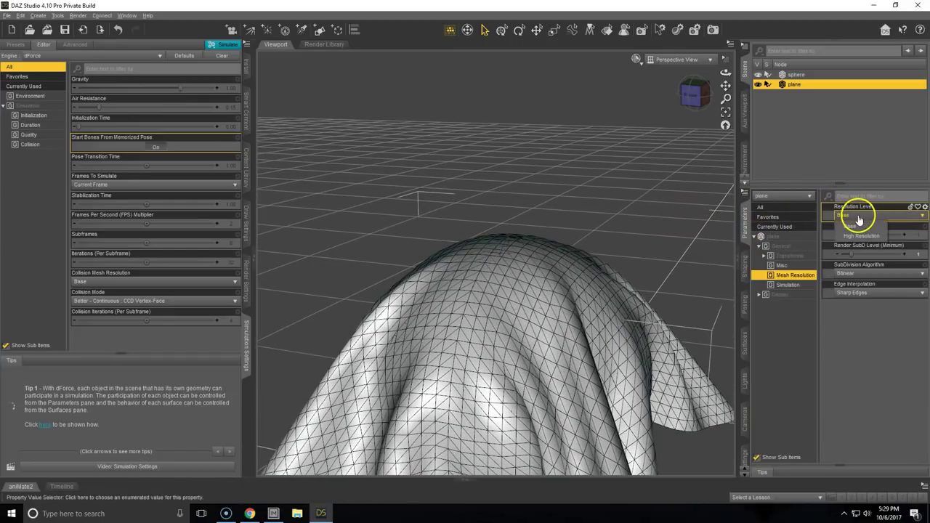
{"action": "left_click", "coordinate": [872, 235]}
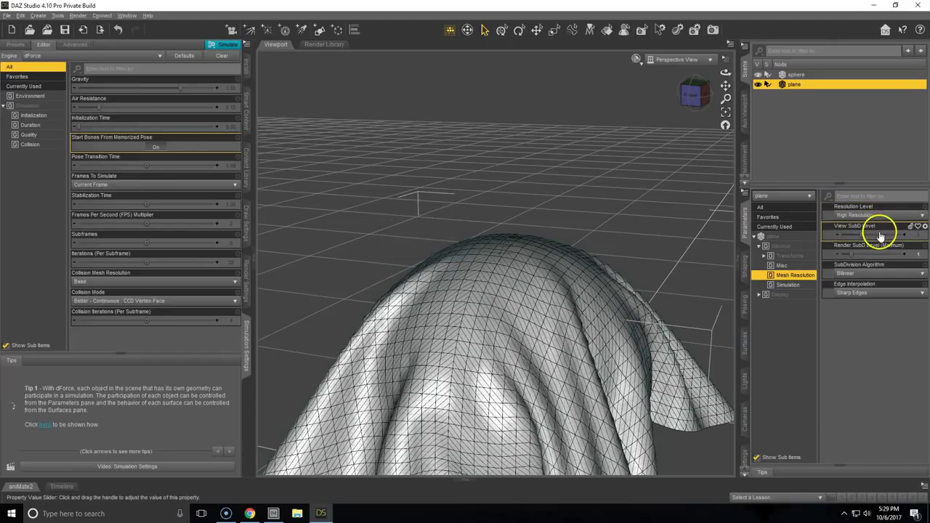
{"action": "left_click", "coordinate": [872, 280]}
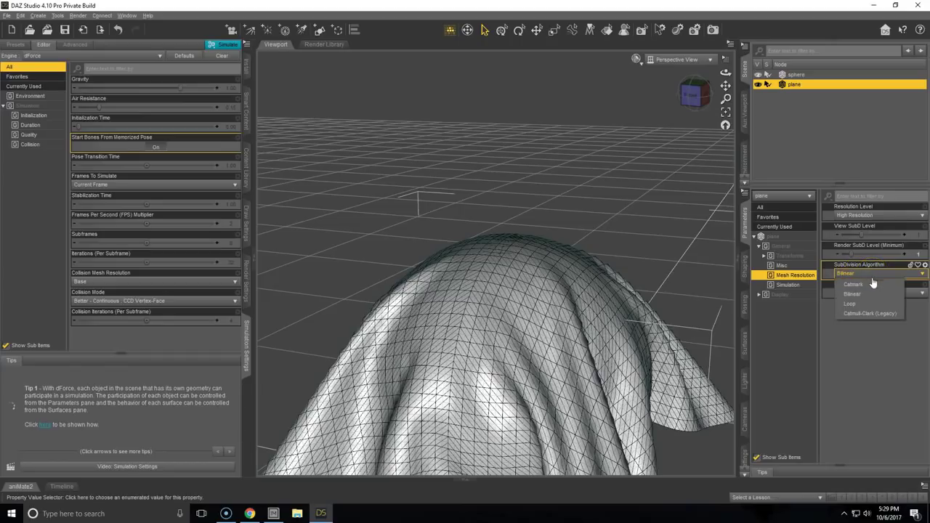
{"action": "left_click", "coordinate": [873, 288]}
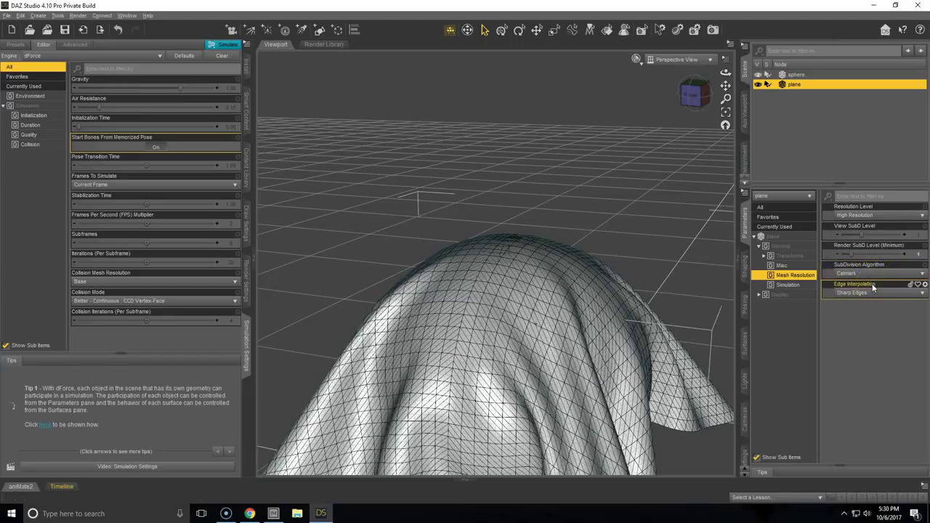